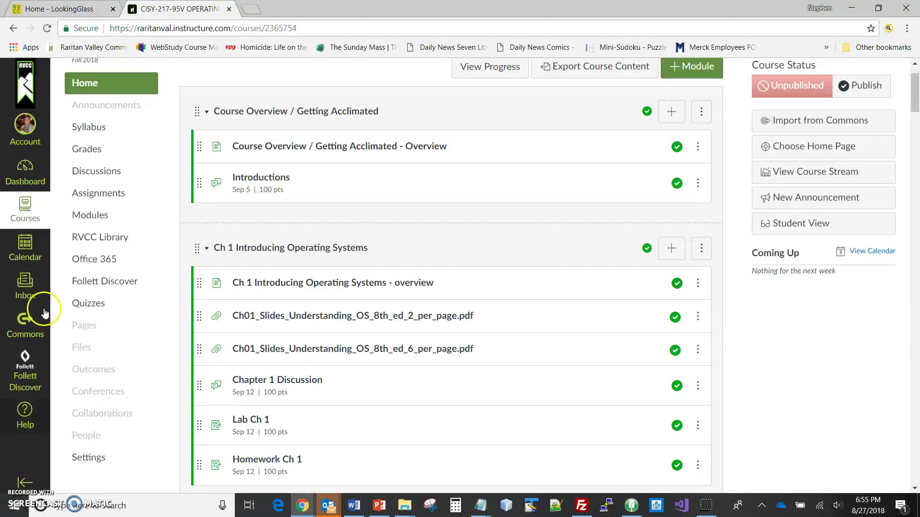
- View the CISY-217-95V course home page and open its Syllabus page to examine the course summary and due dates
{"action": "left_click", "coordinate": [136, 106]}
{"action": "scroll", "coordinate": [137, 106], "scroll_direction": "up", "scroll_amount": 2}
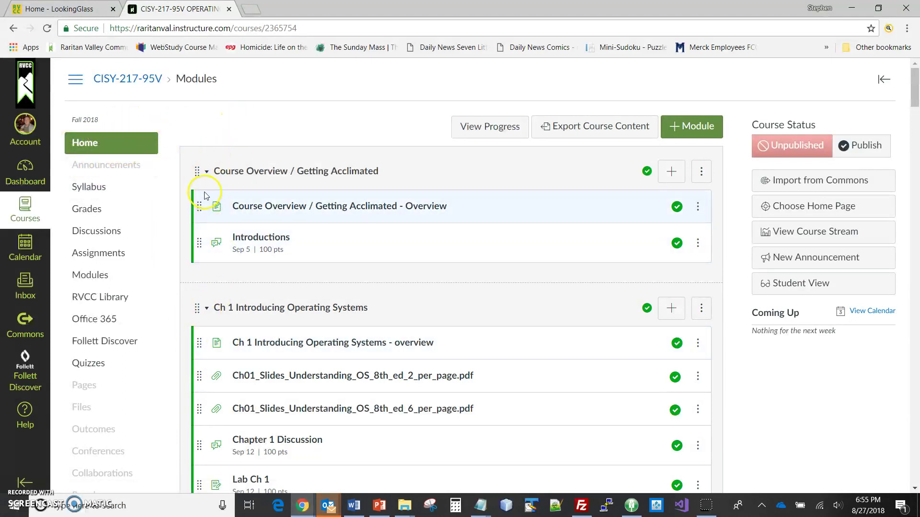
{"action": "scroll", "coordinate": [205, 200], "scroll_direction": "down", "scroll_amount": 1}
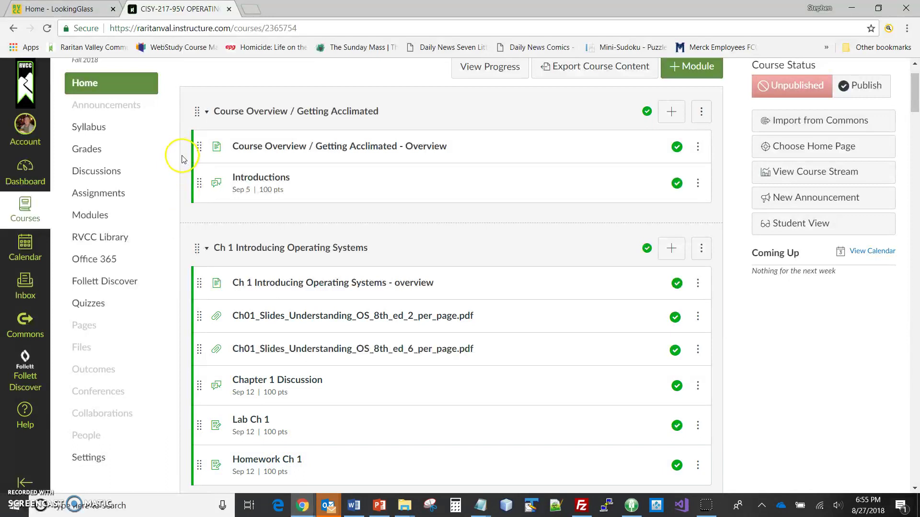
{"action": "left_click", "coordinate": [86, 129]}
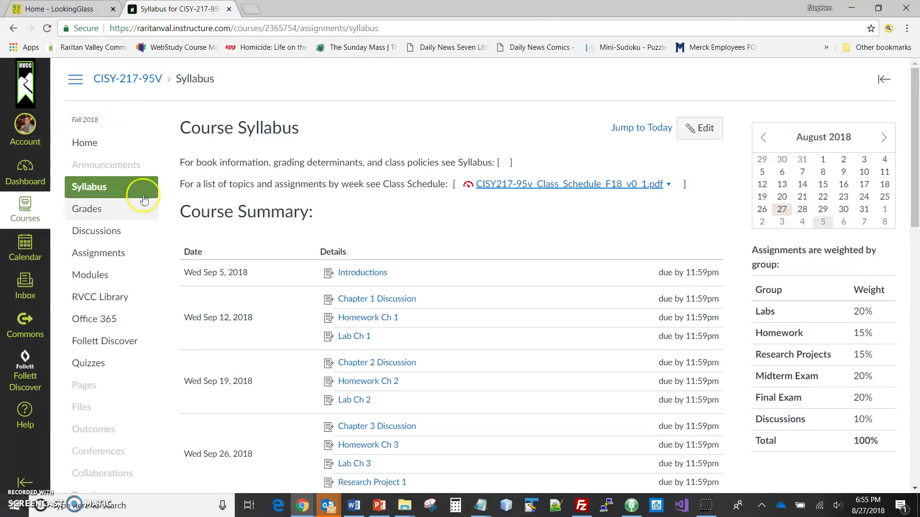
{"action": "left_click", "coordinate": [185, 428]}
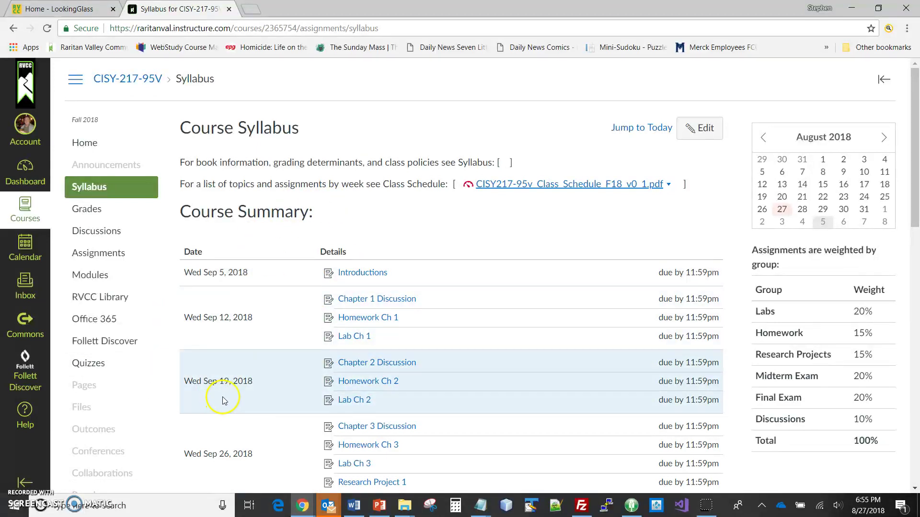
- Return to the course home page, switch it to Student View, and open the Homework Ch 1 assignment
{"action": "left_click", "coordinate": [96, 141]}
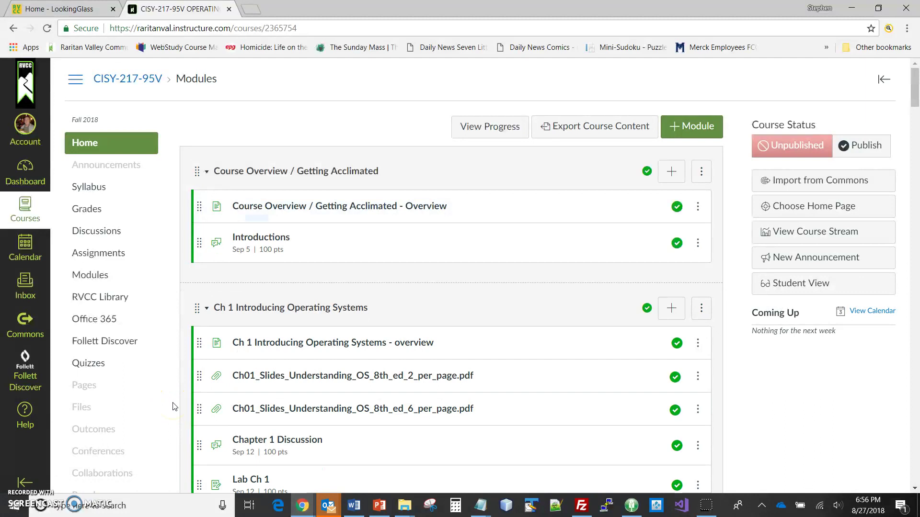
{"action": "scroll", "coordinate": [456, 297], "scroll_direction": "down", "scroll_amount": 1}
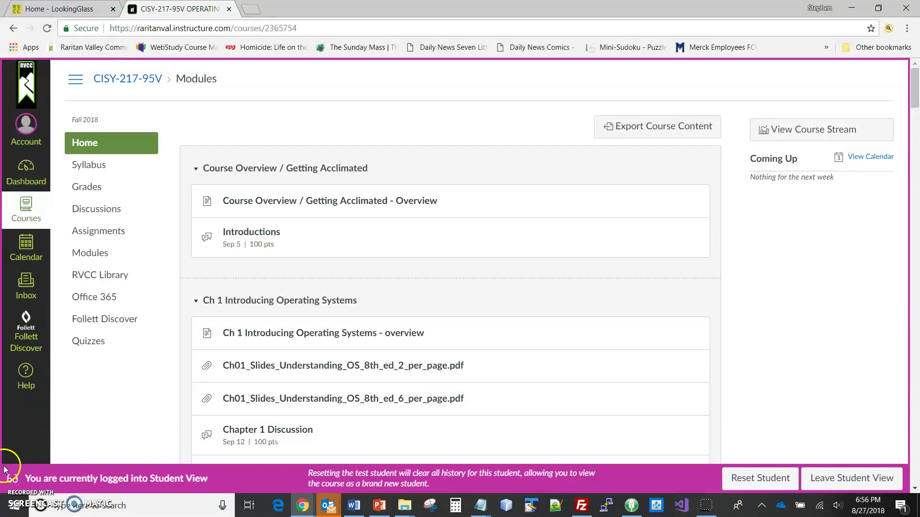
{"action": "scroll", "coordinate": [190, 364], "scroll_direction": "down", "scroll_amount": 1}
{"action": "scroll", "coordinate": [190, 364], "scroll_direction": "down", "scroll_amount": 2}
{"action": "scroll", "coordinate": [190, 364], "scroll_direction": "up", "scroll_amount": 1}
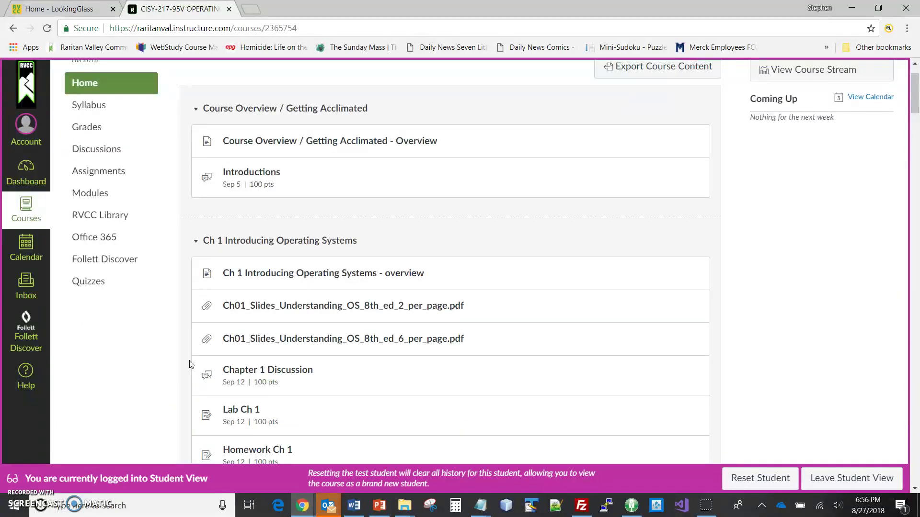
{"action": "left_click", "coordinate": [202, 367]}
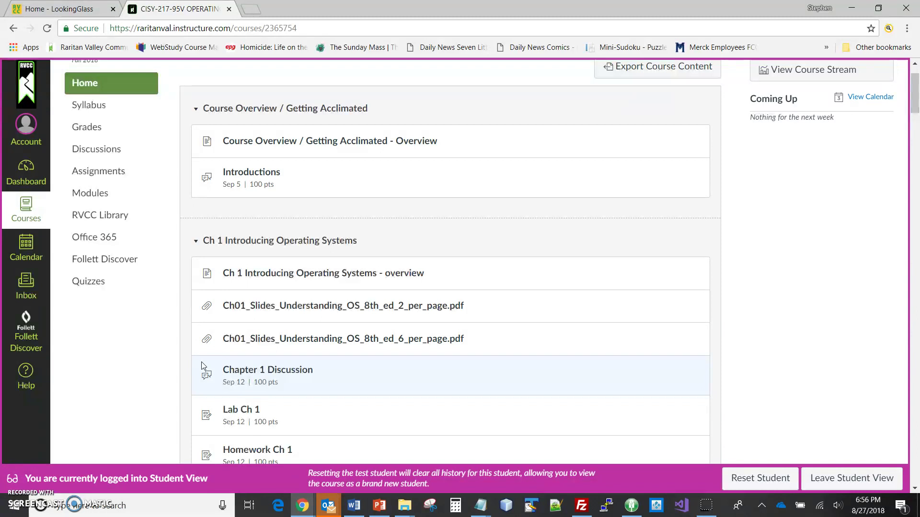
{"action": "scroll", "coordinate": [202, 367], "scroll_direction": "down", "scroll_amount": 1}
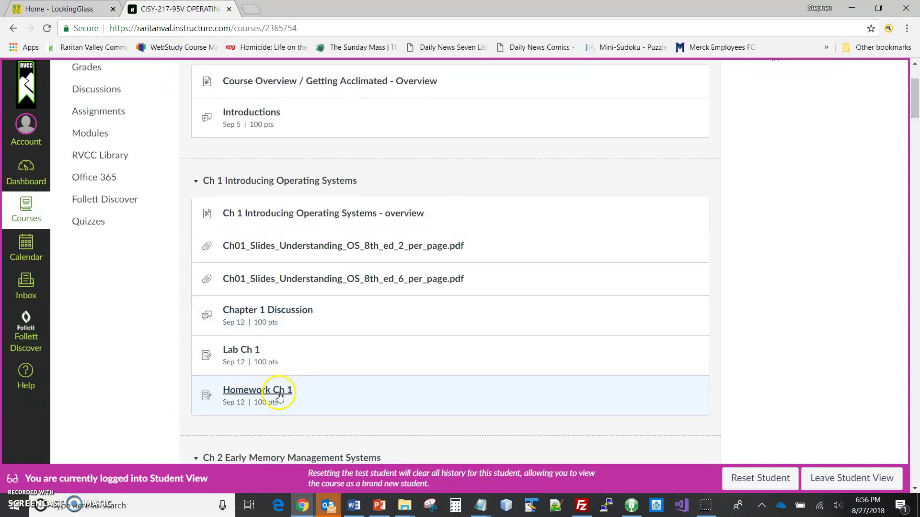
{"action": "left_click", "coordinate": [278, 394]}
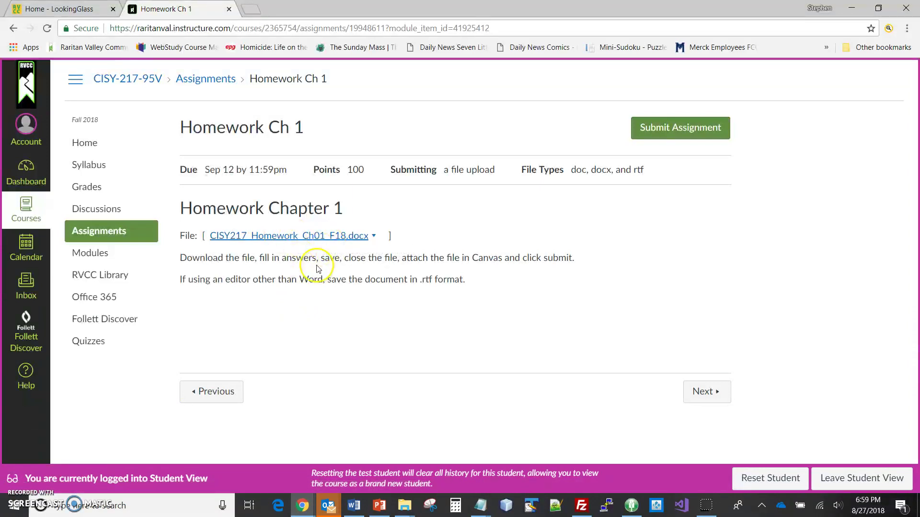
- Download CISY217_Homework_Ch01_F18.docx from the assignment page into the CISY217 Practice folder
{"action": "right_click", "coordinate": [297, 235]}
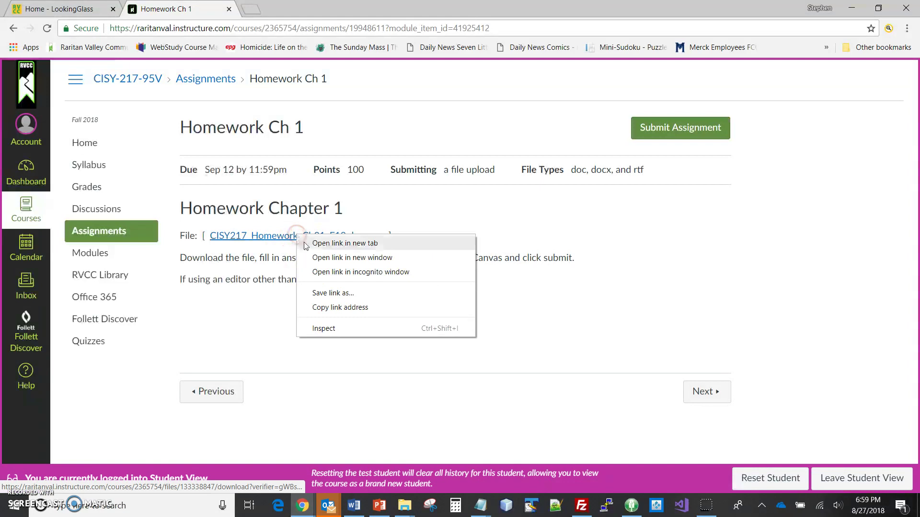
{"action": "left_click", "coordinate": [340, 293]}
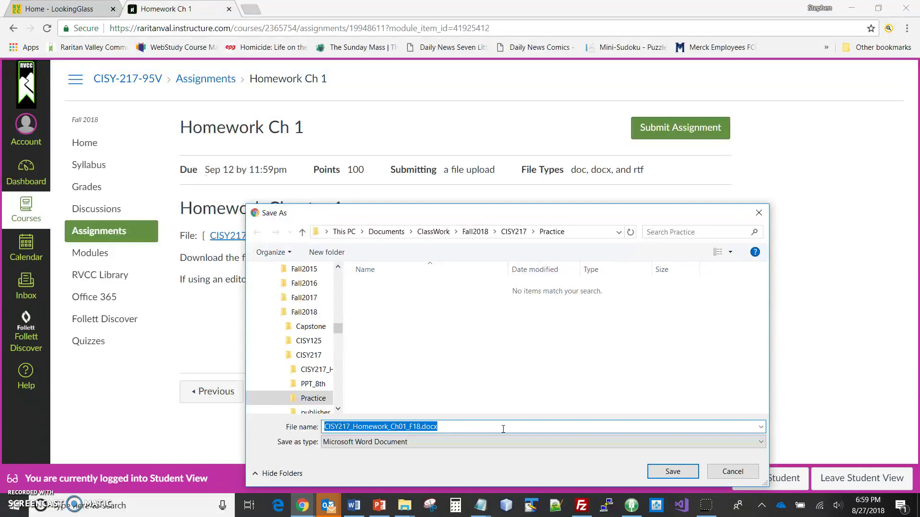
{"action": "left_click", "coordinate": [673, 472]}
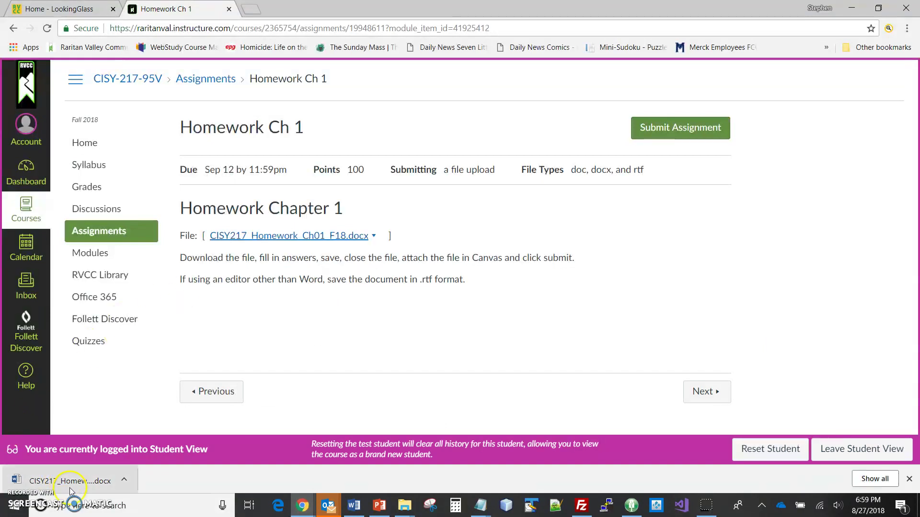
- Open the downloaded homework file in Word, enable editing, and maximize its window
{"action": "left_click", "coordinate": [80, 477]}
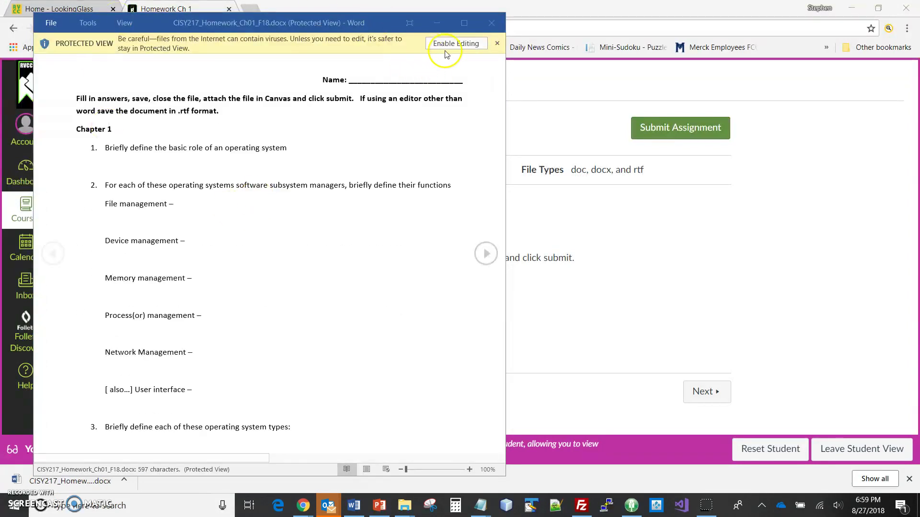
{"action": "left_click", "coordinate": [448, 44]}
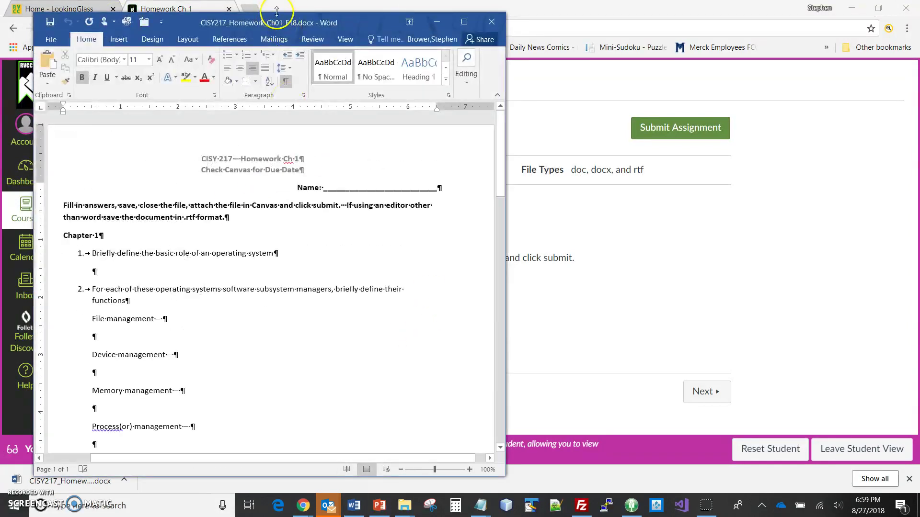
{"action": "left_click_drag", "start_coordinate": [286, 19], "coordinate": [508, 1]}
- Fill in the student's full name on the Name line of the homework document
{"action": "left_click", "coordinate": [489, 184]}
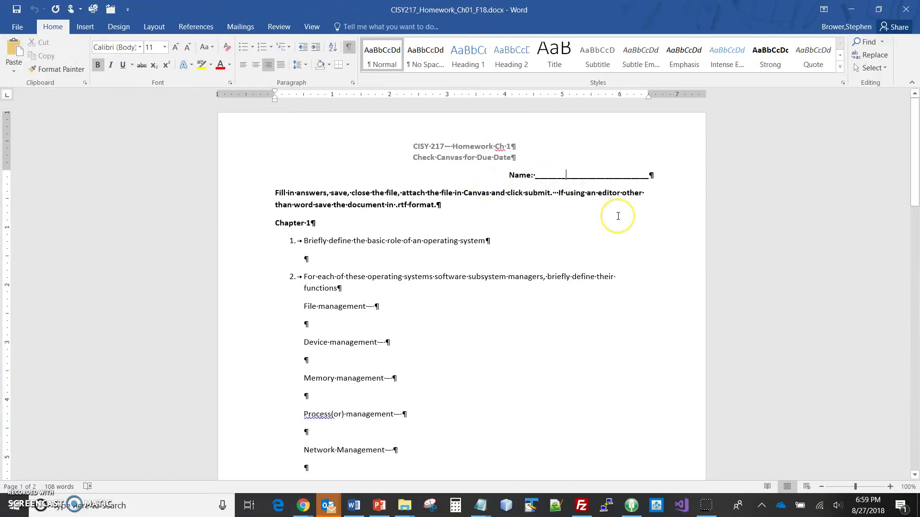
{"action": "type", "text": "Homer Sim"}
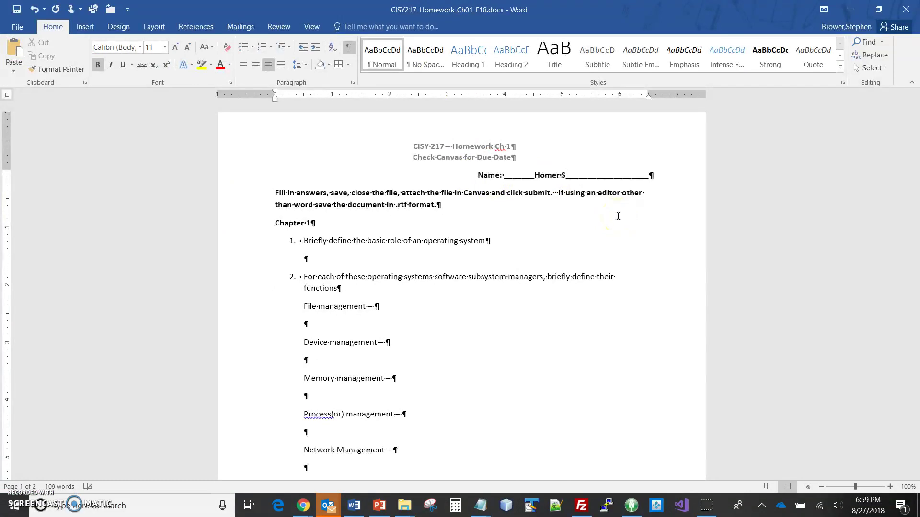
{"action": "type", "text": "pson"}
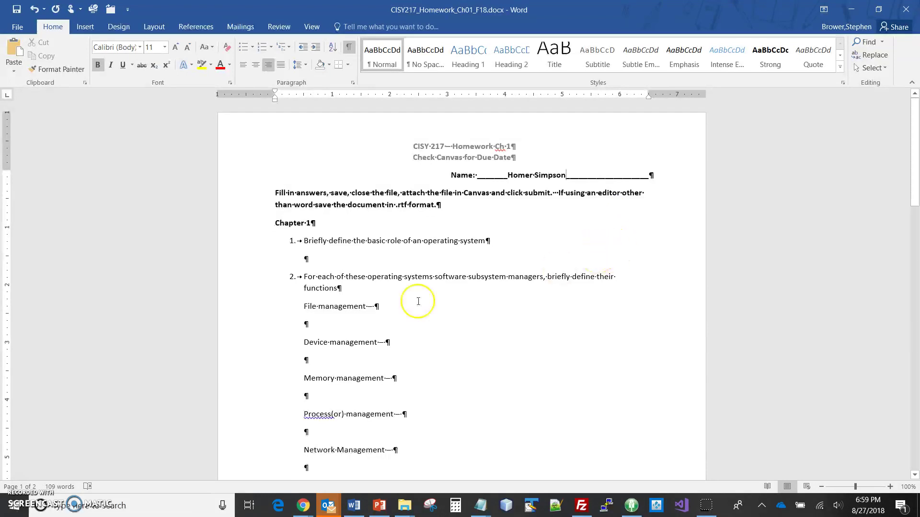
- Look through all the Chapter 1 homework questions from the first page to the last
{"action": "scroll", "coordinate": [434, 280], "scroll_direction": "down", "scroll_amount": 1}
{"action": "scroll", "coordinate": [433, 280], "scroll_direction": "down", "scroll_amount": 13}
{"action": "scroll", "coordinate": [436, 276], "scroll_direction": "up", "scroll_amount": 5}
{"action": "scroll", "coordinate": [435, 275], "scroll_direction": "up", "scroll_amount": 10}
{"action": "scroll", "coordinate": [436, 276], "scroll_direction": "down", "scroll_amount": 10}
{"action": "scroll", "coordinate": [436, 275], "scroll_direction": "down", "scroll_amount": 10}
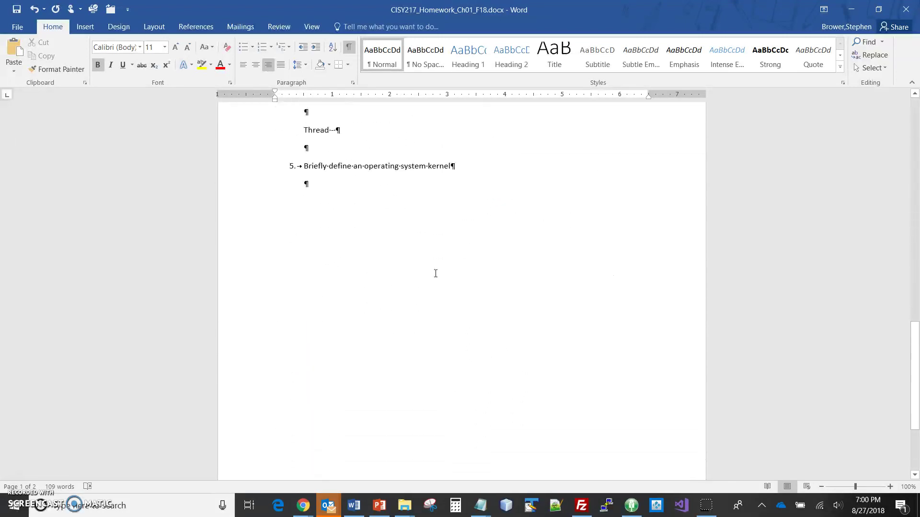
{"action": "scroll", "coordinate": [435, 274], "scroll_direction": "up", "scroll_amount": 20}
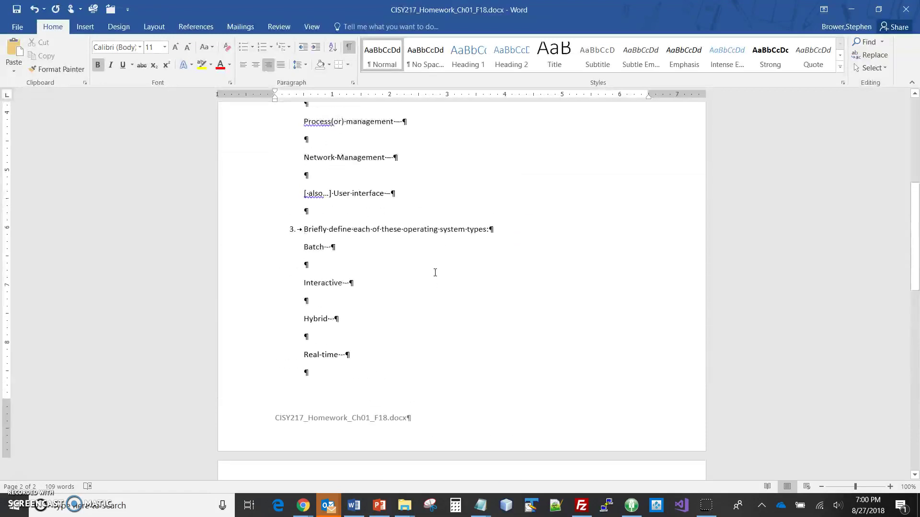
{"action": "scroll", "coordinate": [435, 271], "scroll_direction": "up", "scroll_amount": 3}
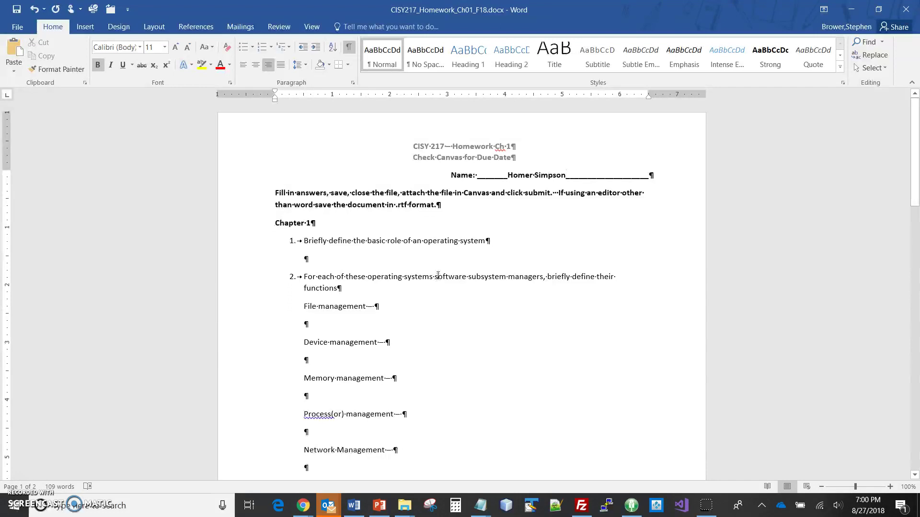
- Enter "Sesame Seed" as the answer to question 1 with its spelling corrected, and save the document
{"action": "left_click", "coordinate": [432, 290]}
{"action": "left_click", "coordinate": [335, 258]}
{"action": "type", "text": "S"}
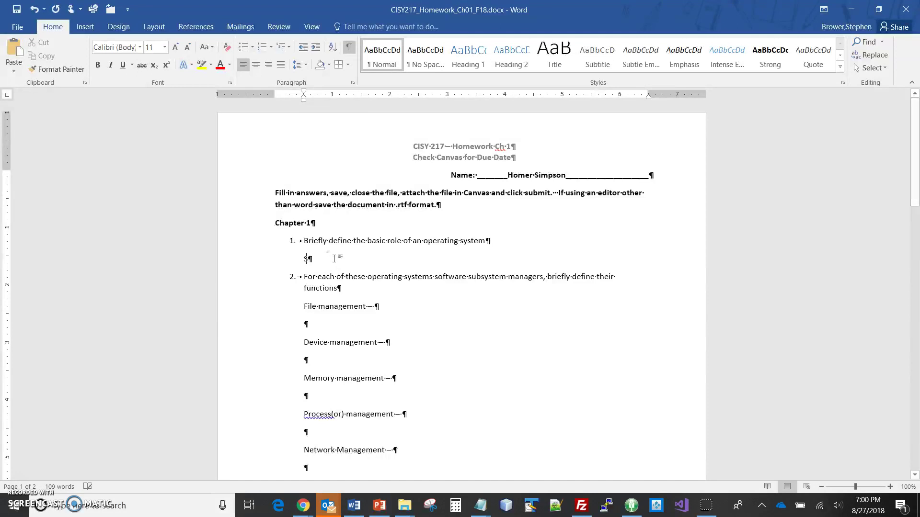
{"action": "type", "text": "essame"}
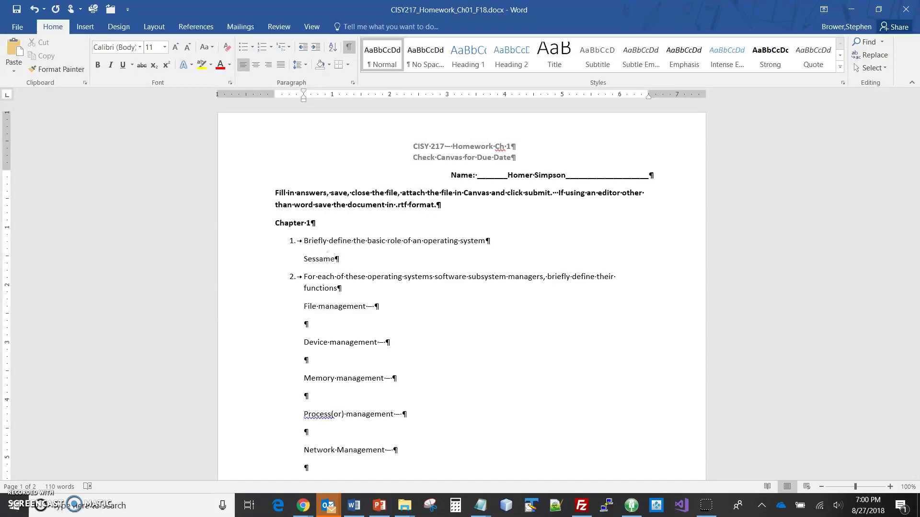
{"action": "type", "text": " Seed"}
{"action": "right_click", "coordinate": [314, 260]}
{"action": "left_click", "coordinate": [268, 270]}
{"action": "left_click", "coordinate": [407, 262]}
{"action": "left_click", "coordinate": [60, 27]}
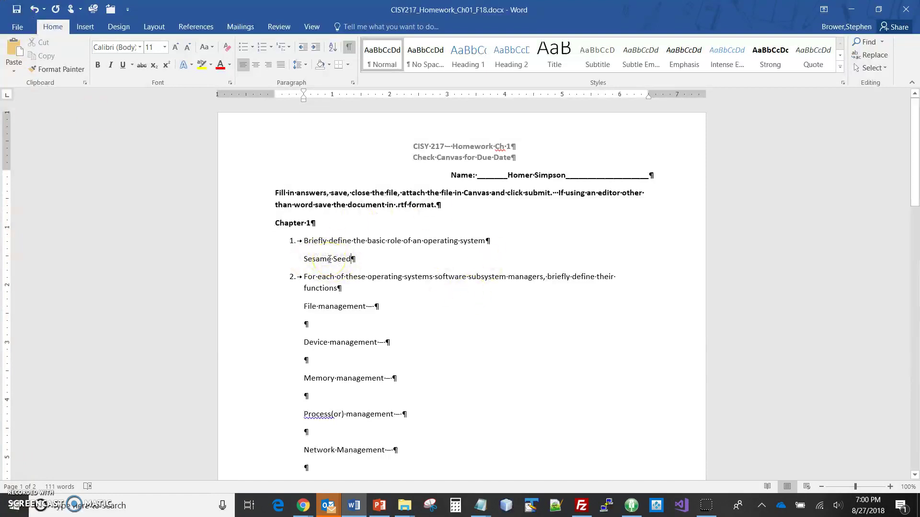
{"action": "key", "text": "ctrl+s"}
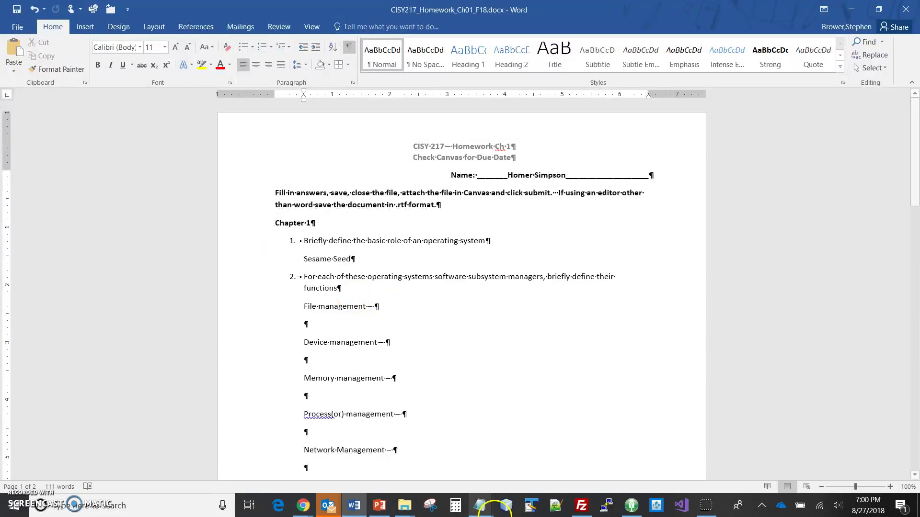
- Check the saved homework file in the Practice folder in File Explorer, and return to the Word document
{"action": "mouse_move", "coordinate": [404, 505]}
{"action": "left_click", "coordinate": [441, 467]}
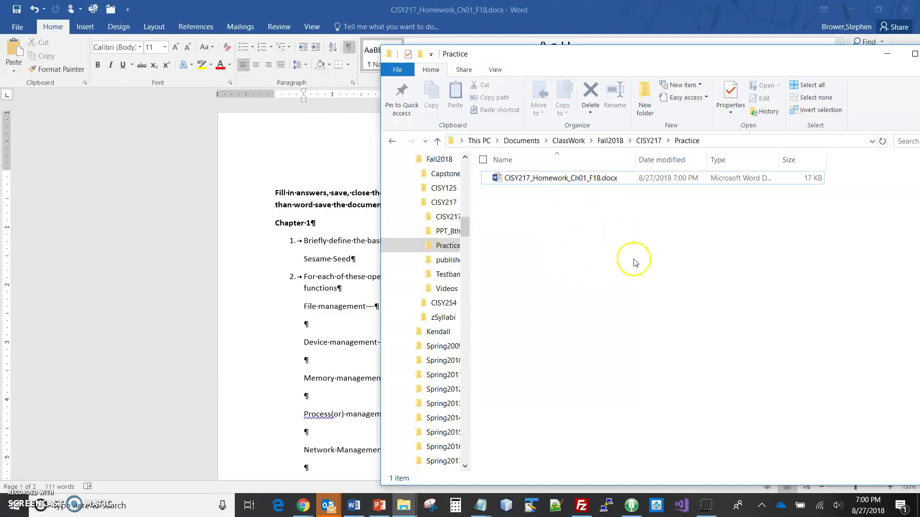
{"action": "left_click", "coordinate": [349, 23]}
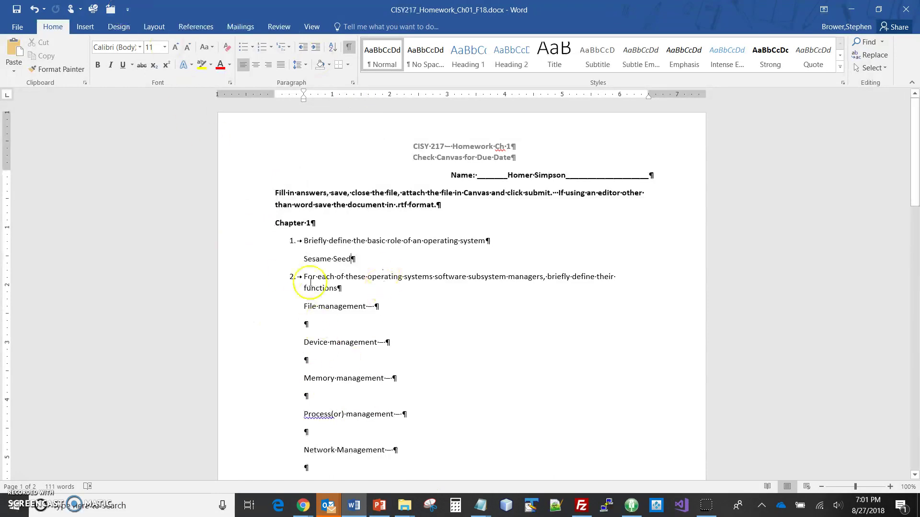
- Close the homework document and switch back to the Homework Ch 1 page in Chrome
{"action": "scroll", "coordinate": [299, 346], "scroll_direction": "down", "scroll_amount": 10}
{"action": "scroll", "coordinate": [317, 312], "scroll_direction": "up", "scroll_amount": 10}
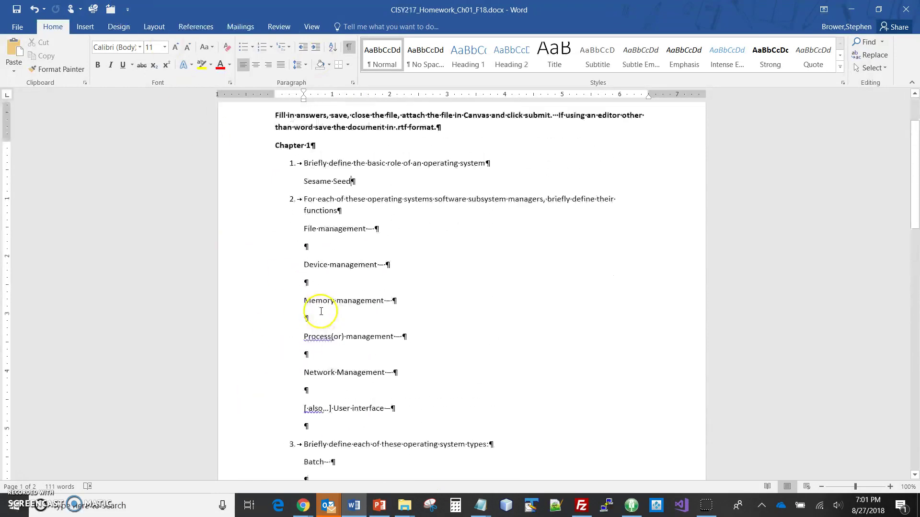
{"action": "left_click", "coordinate": [114, 11]}
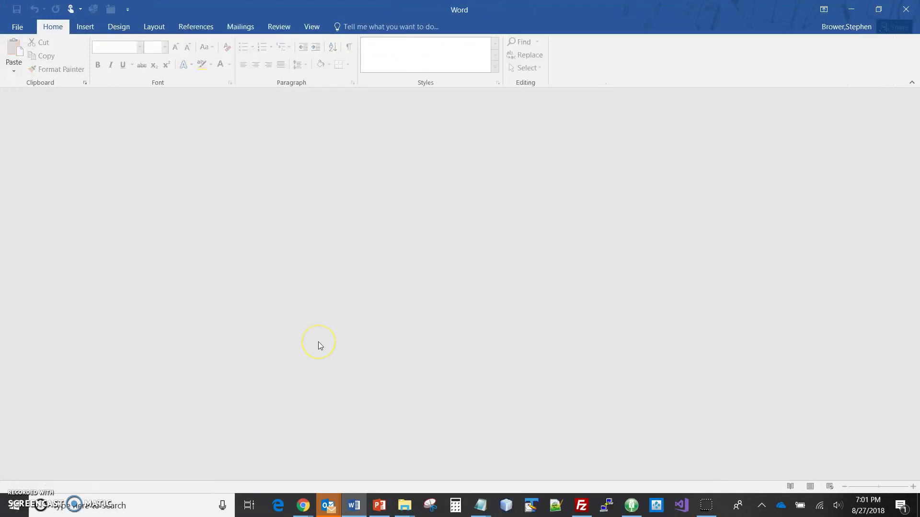
{"action": "key", "text": "alt+Tab"}
{"action": "key", "text": "Tab"}
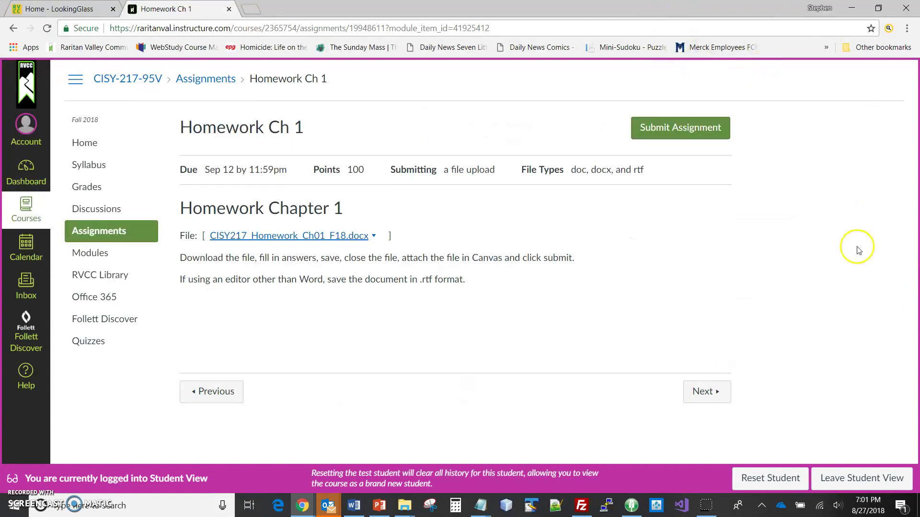
- Attach CISY217_Homework_Ch01_F18.docx from the Practice folder under Fall2018 > CISY217 to the Homework Ch 1 submission and submit the assignment
{"action": "left_click", "coordinate": [703, 131]}
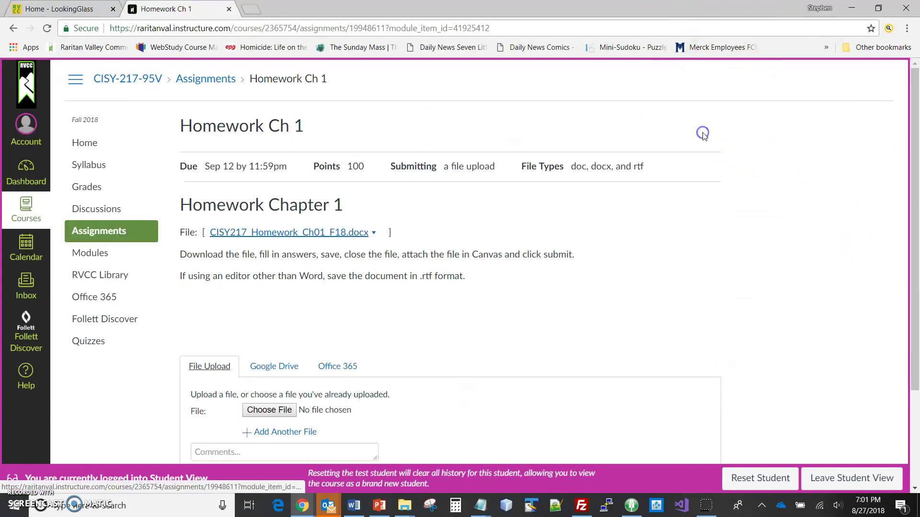
{"action": "scroll", "coordinate": [640, 261], "scroll_direction": "down", "scroll_amount": 3}
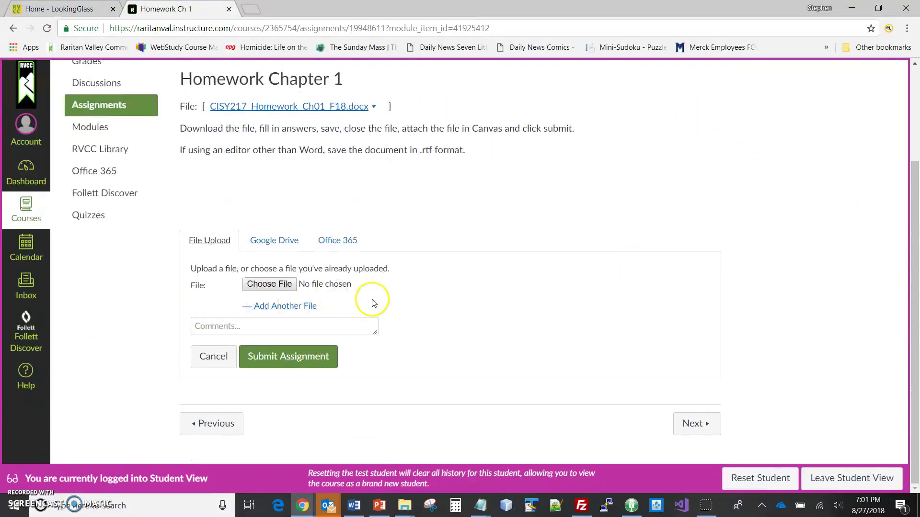
{"action": "left_click", "coordinate": [255, 285]}
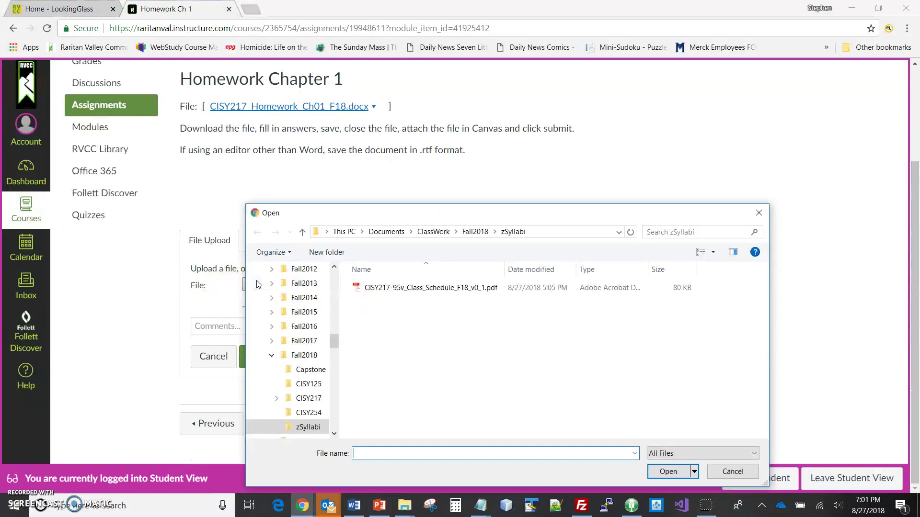
{"action": "left_click", "coordinate": [475, 232]}
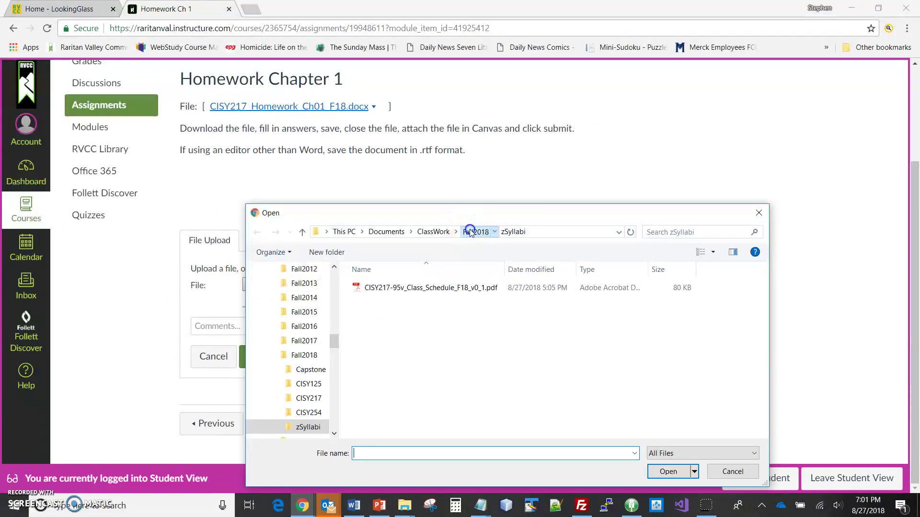
{"action": "double_click", "coordinate": [394, 313]}
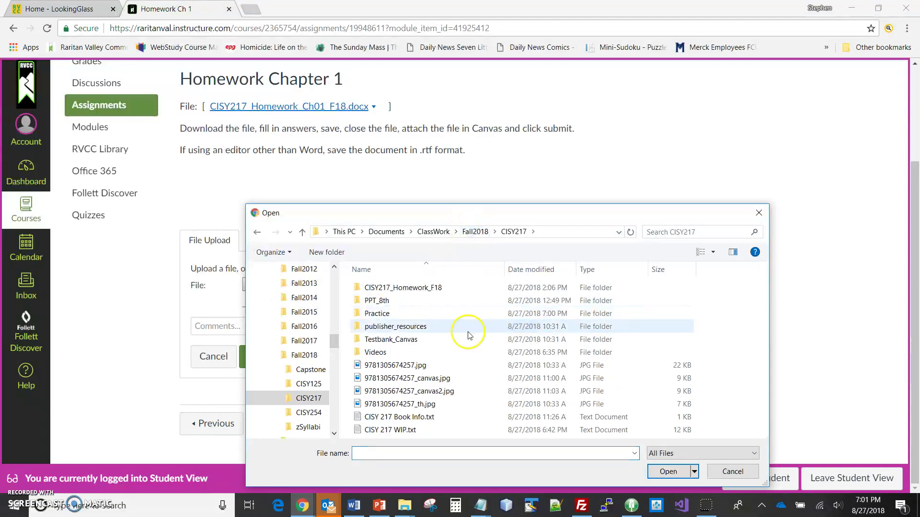
{"action": "double_click", "coordinate": [377, 313]}
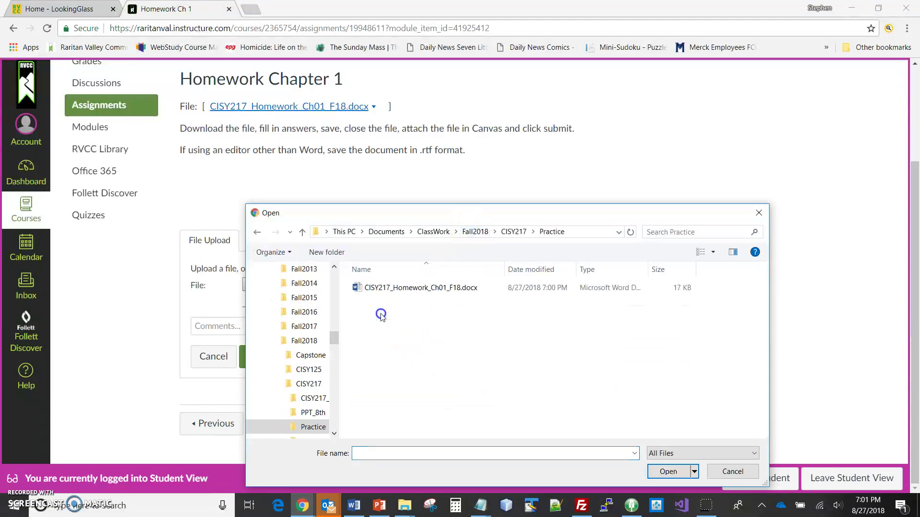
{"action": "left_click", "coordinate": [411, 288]}
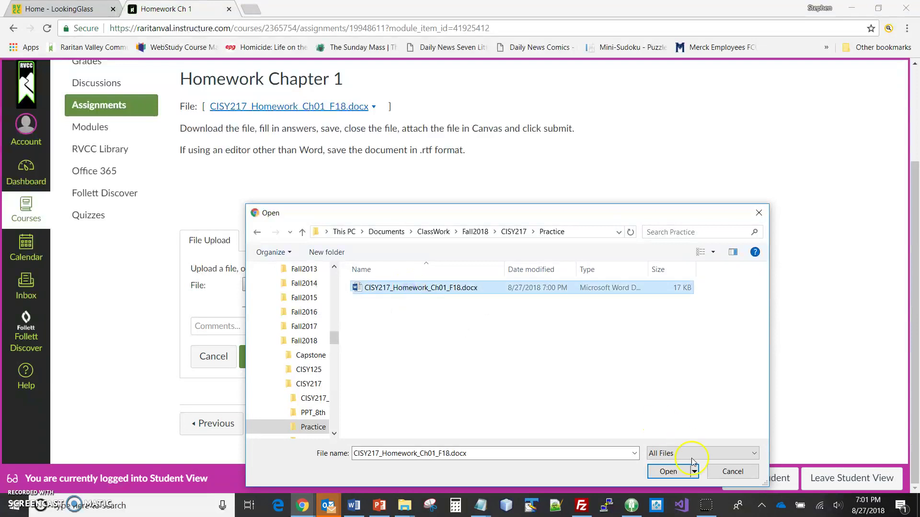
{"action": "left_click", "coordinate": [668, 471]}
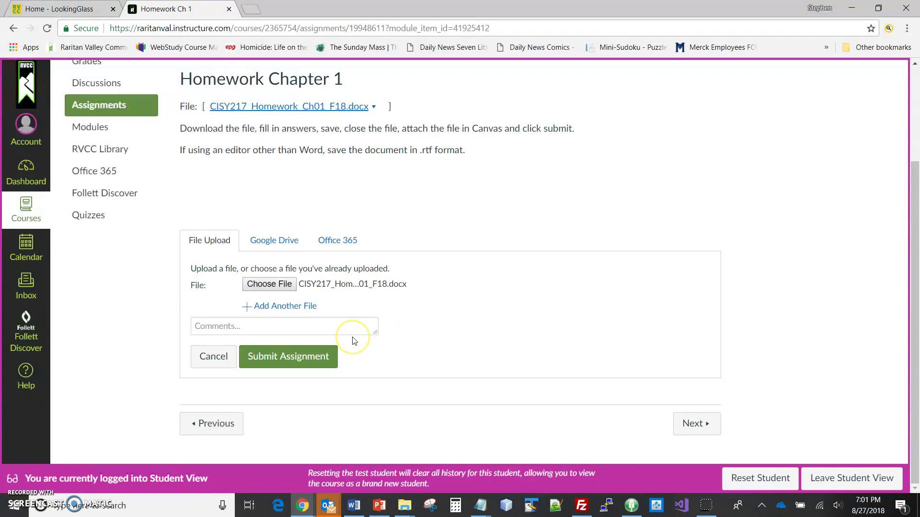
{"action": "left_click", "coordinate": [302, 357]}
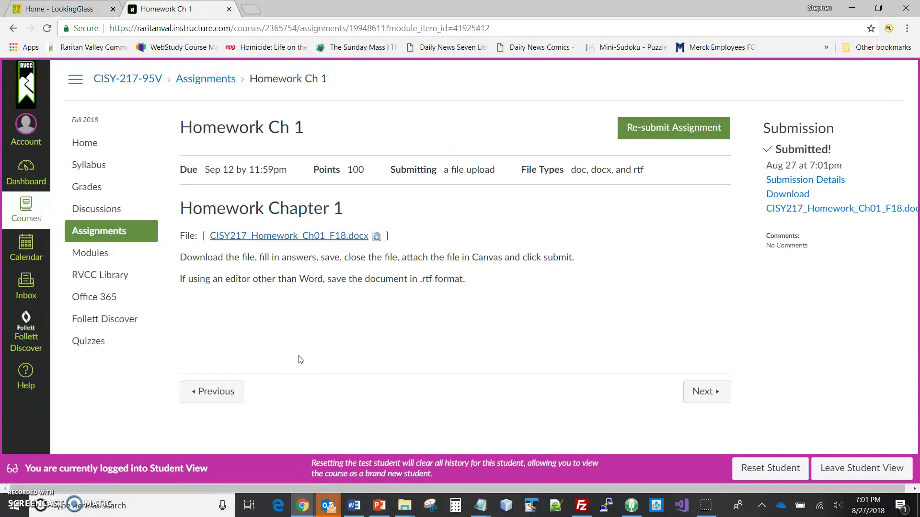
{"action": "left_click", "coordinate": [807, 210]}
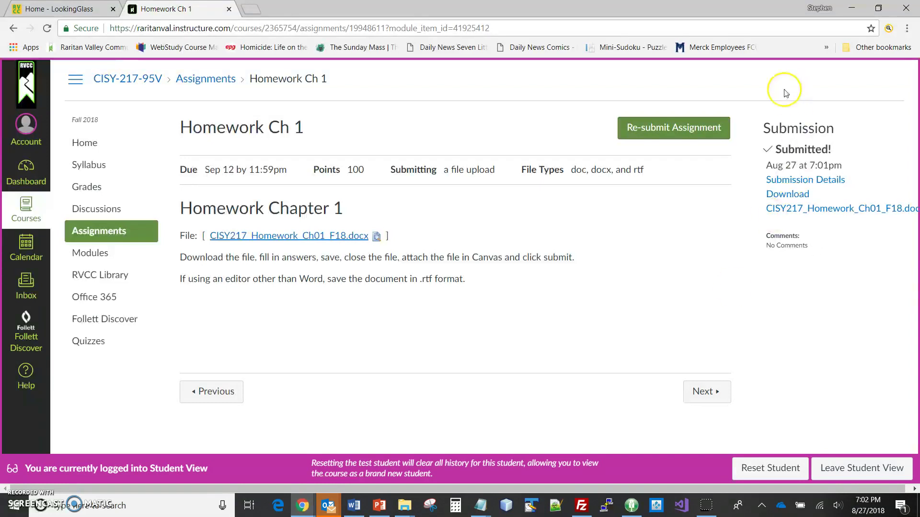
{"action": "left_click", "coordinate": [677, 132]}
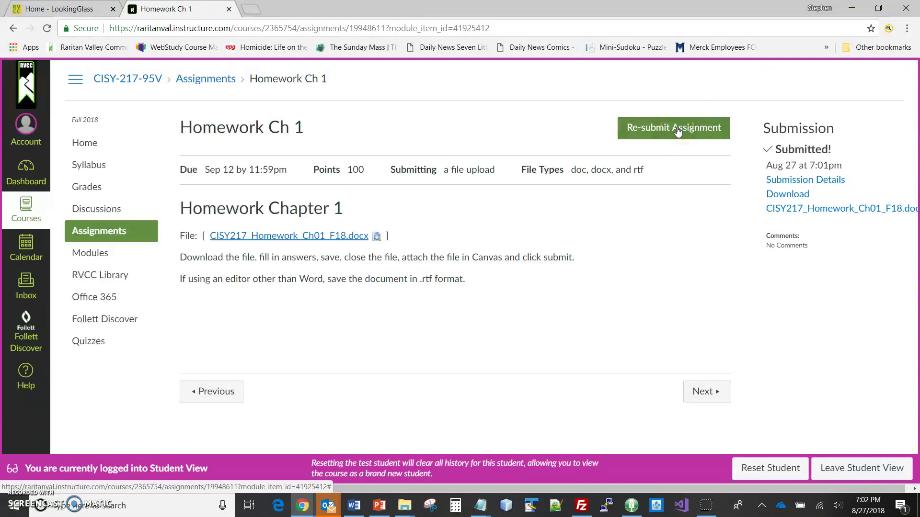